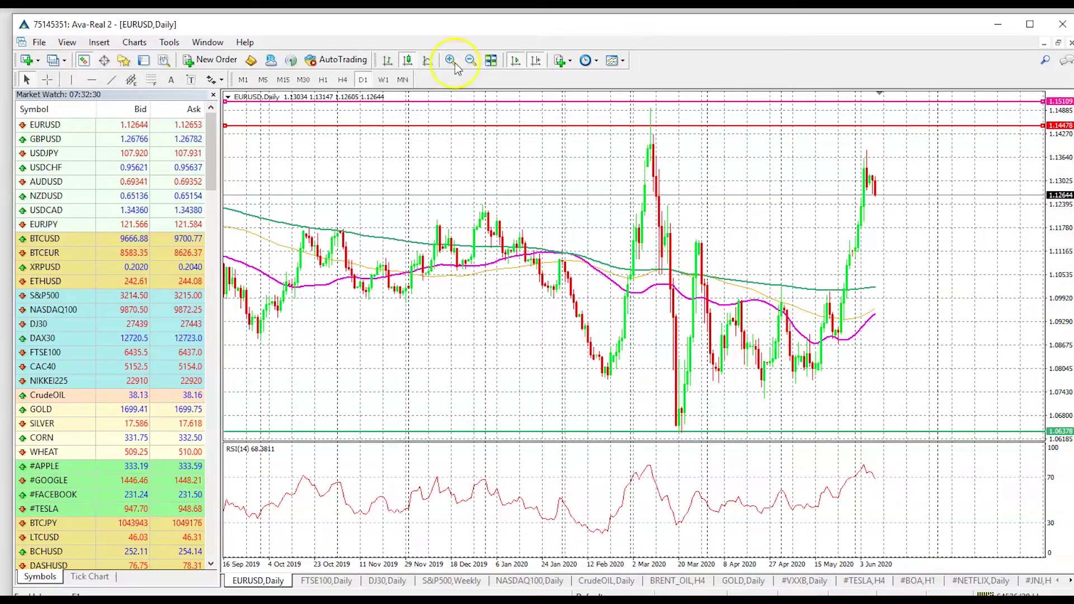
Switch EURUSD to the weekly timeframe and examine the latest candles against the 50- and 200-period moving averages
{"action": "left_click", "coordinate": [384, 80]}
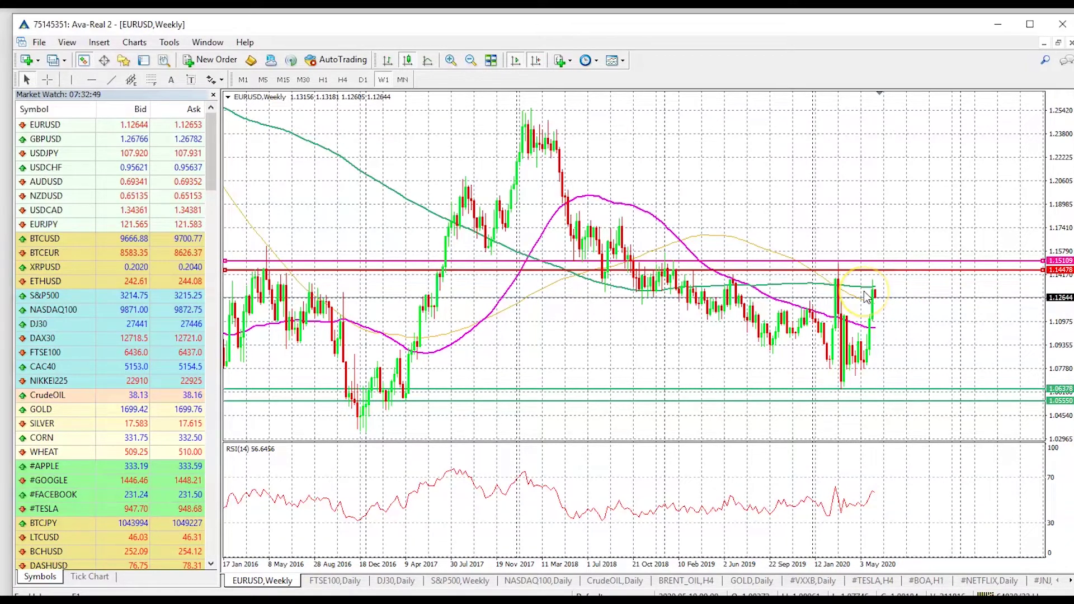
{"action": "mouse_move", "coordinate": [868, 333]}
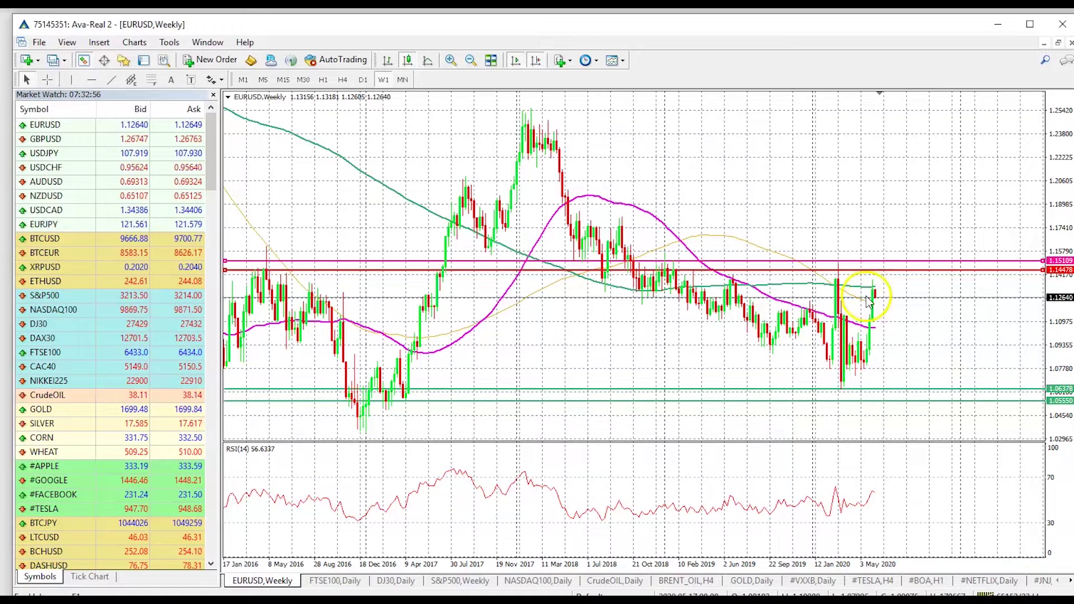
{"action": "mouse_move", "coordinate": [867, 306]}
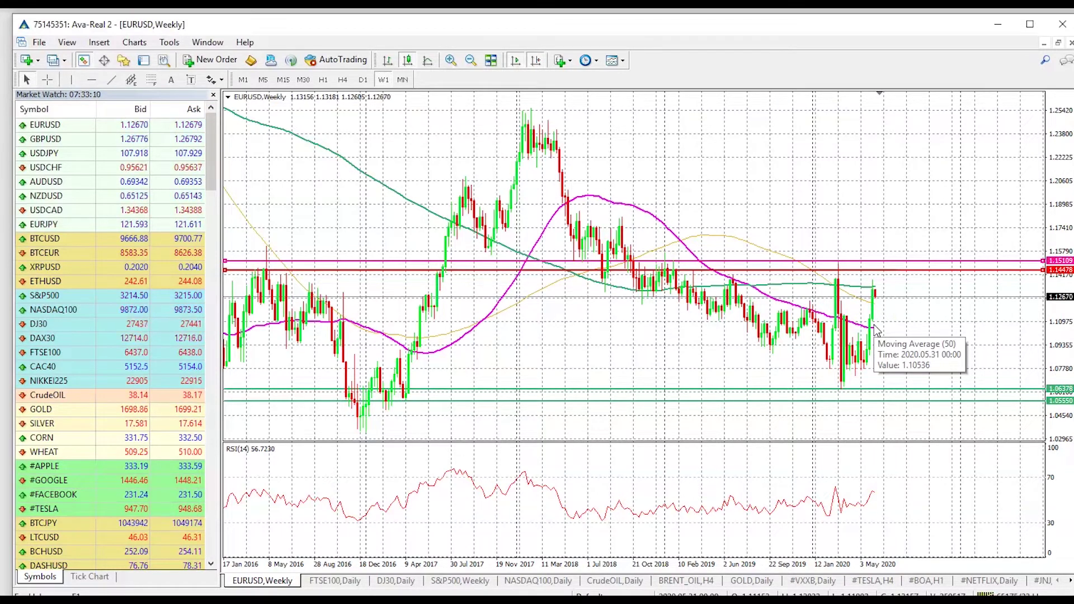
{"action": "left_click", "coordinate": [876, 292]}
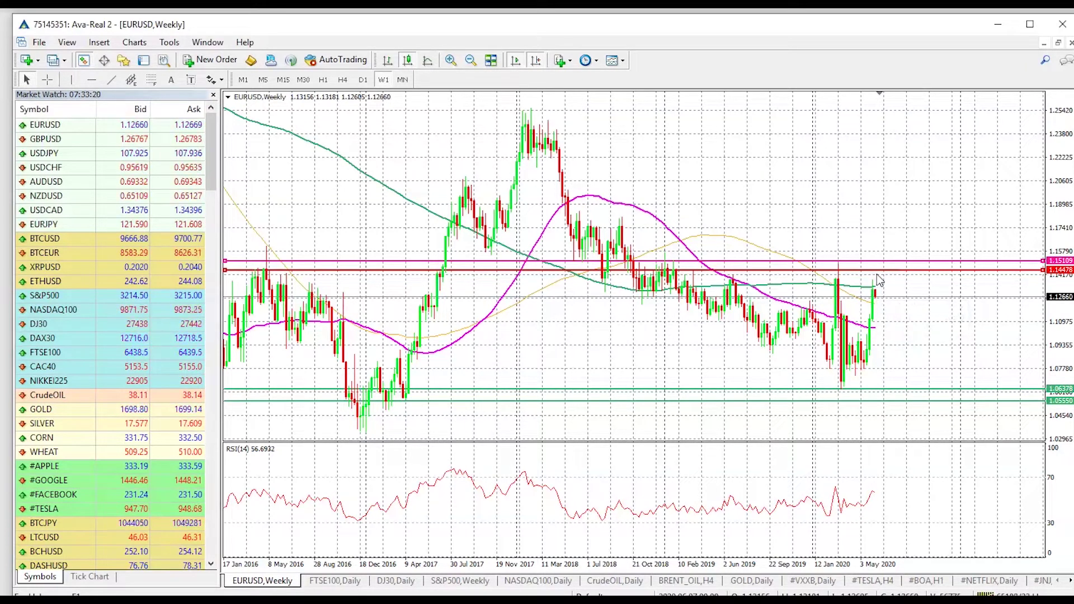
{"action": "left_click", "coordinate": [883, 306]}
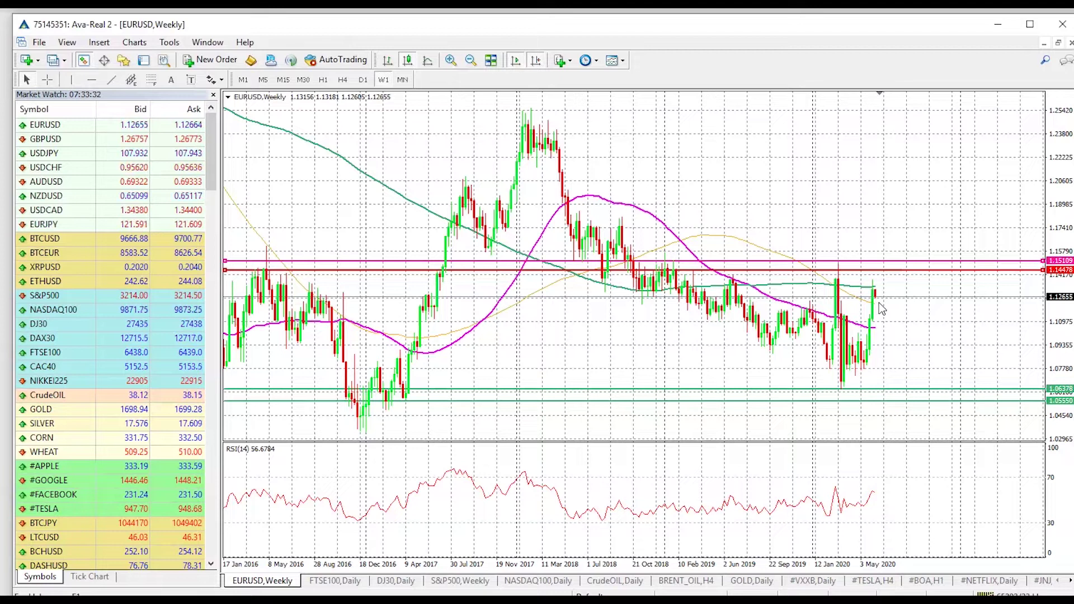
{"action": "left_click", "coordinate": [874, 298]}
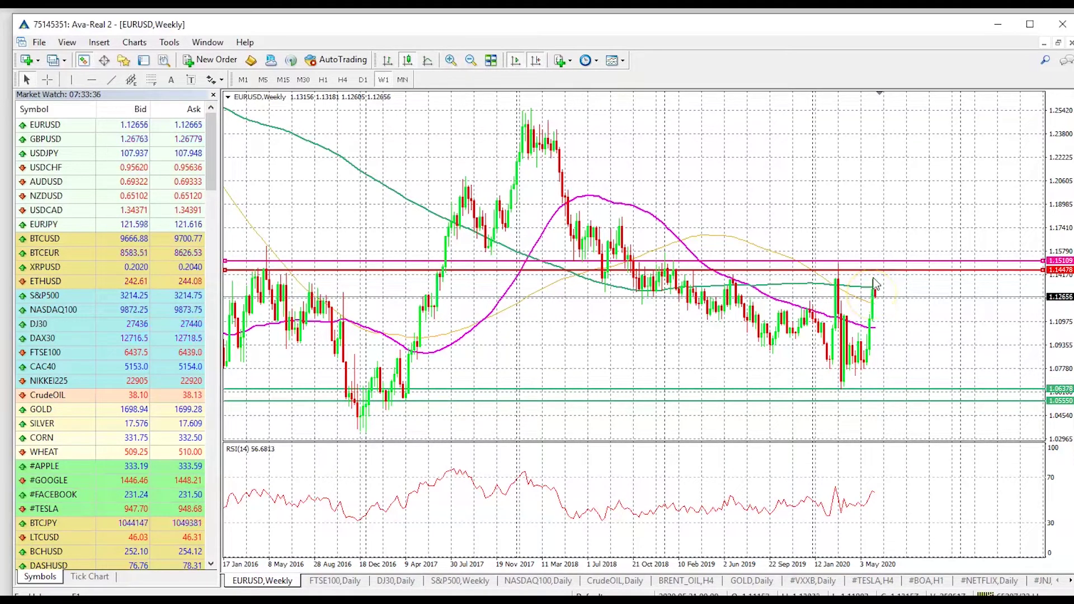
{"action": "left_click", "coordinate": [873, 290]}
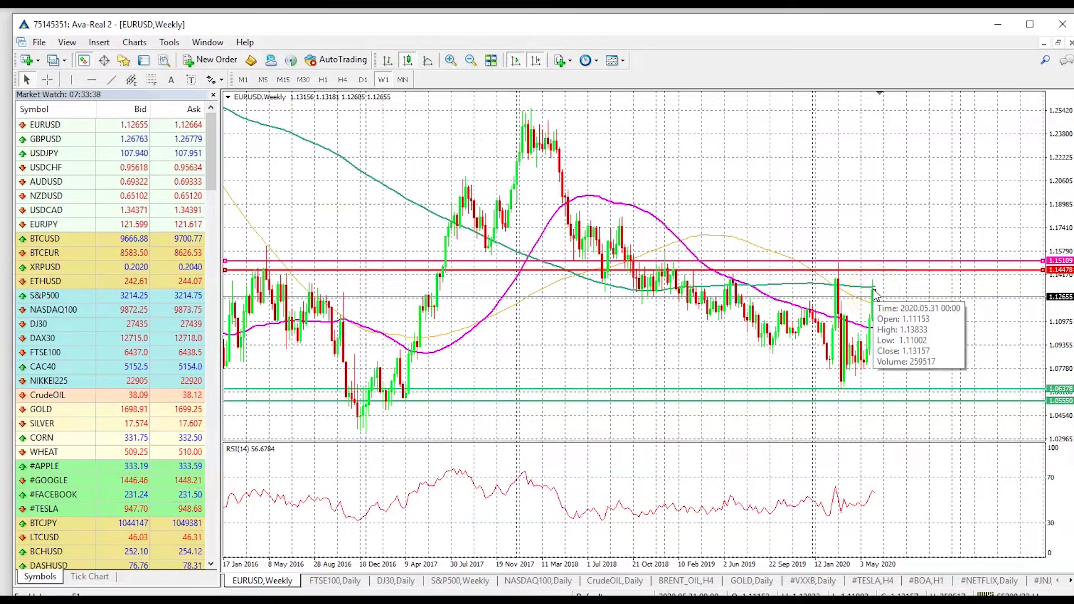
{"action": "left_click", "coordinate": [888, 310]}
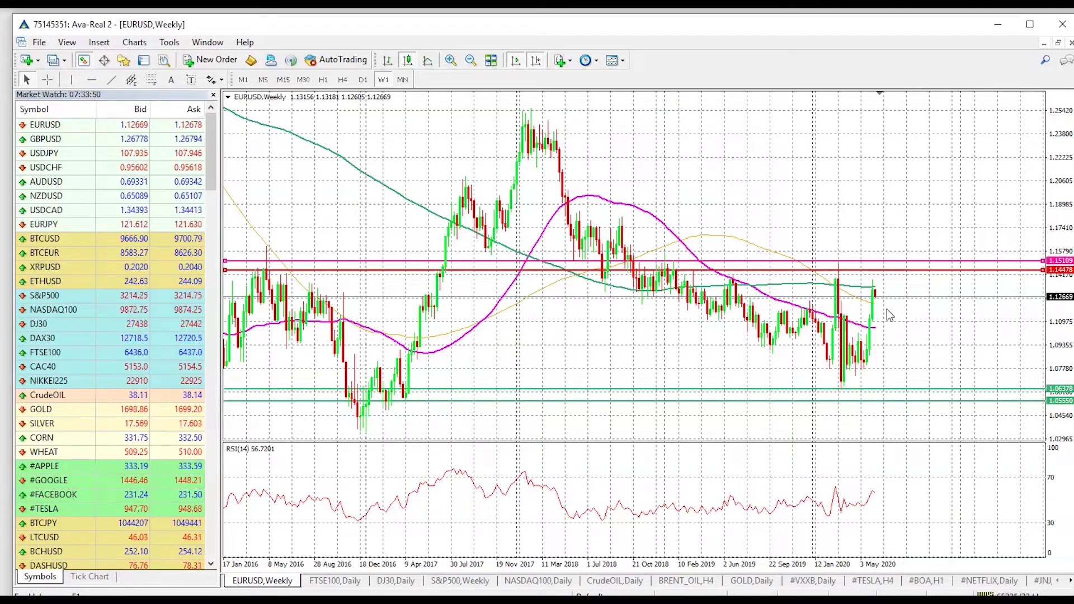
{"action": "left_click", "coordinate": [869, 251]}
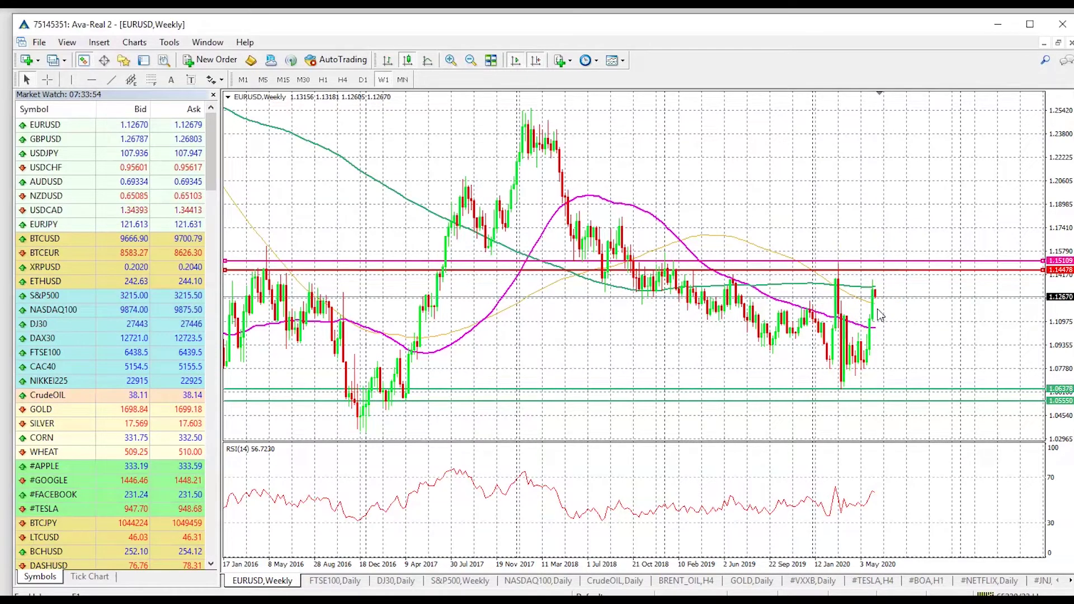
{"action": "left_click", "coordinate": [877, 292]}
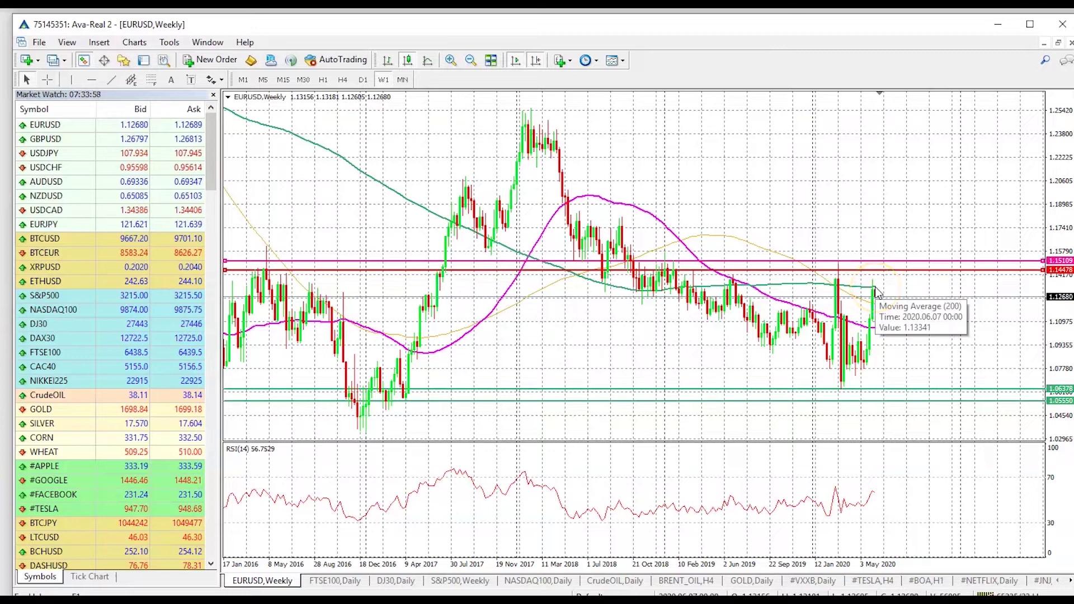
{"action": "mouse_move", "coordinate": [839, 291]}
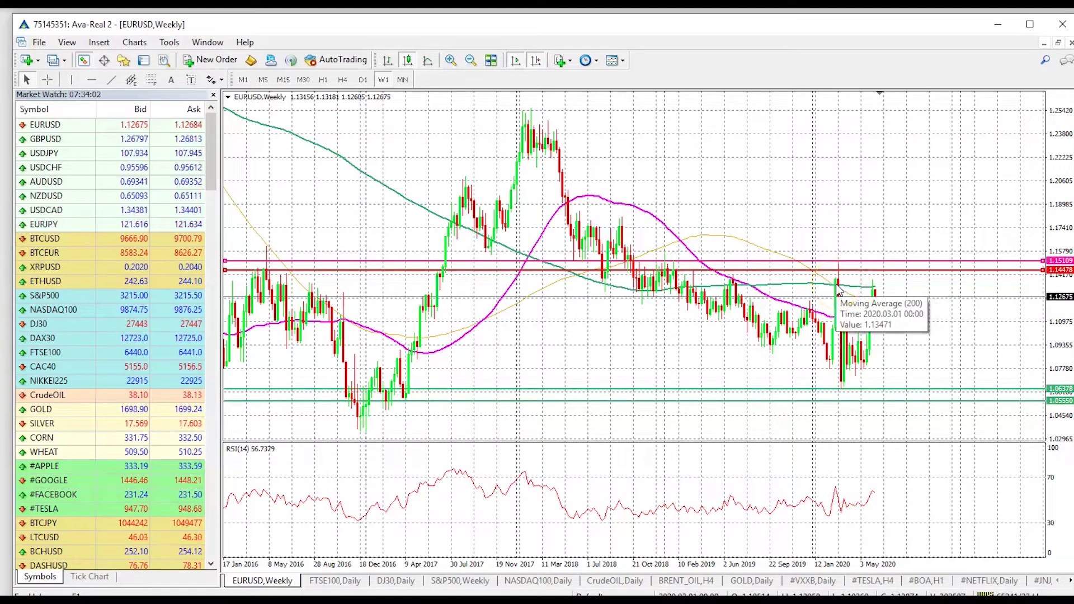
{"action": "left_click", "coordinate": [871, 287]}
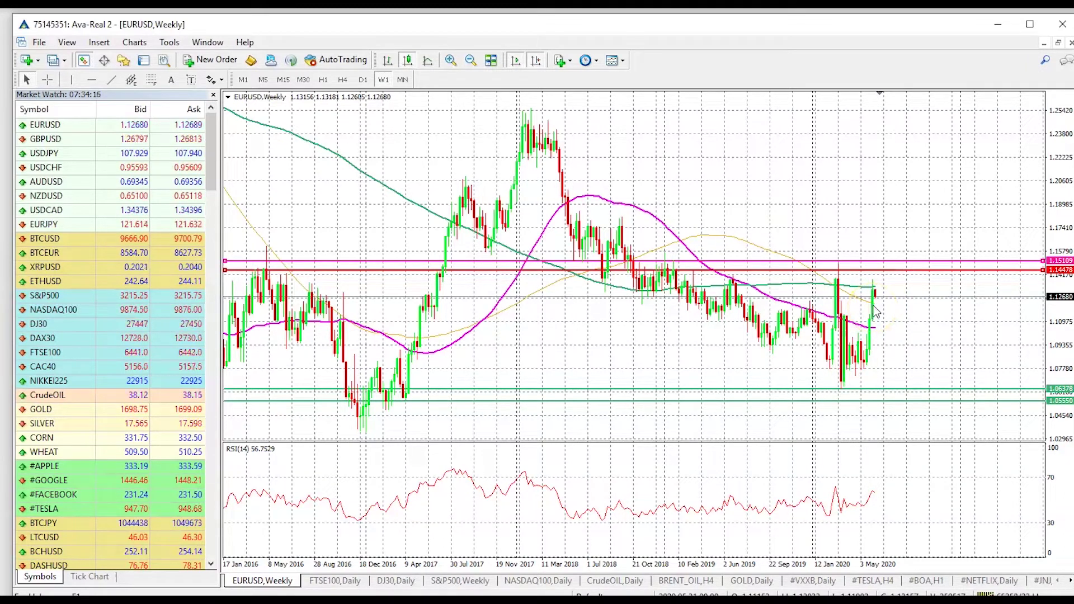
{"action": "mouse_move", "coordinate": [876, 311]}
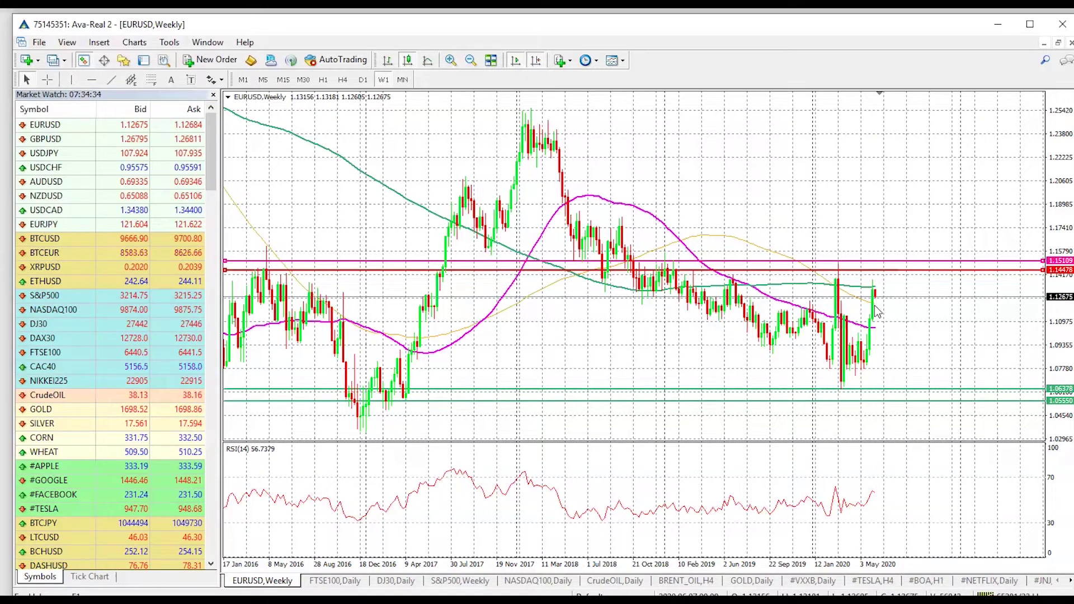
Switch EURUSD to the daily timeframe and raise the upper of the two green horizontal lines to about 1.08662
{"action": "left_click", "coordinate": [363, 80]}
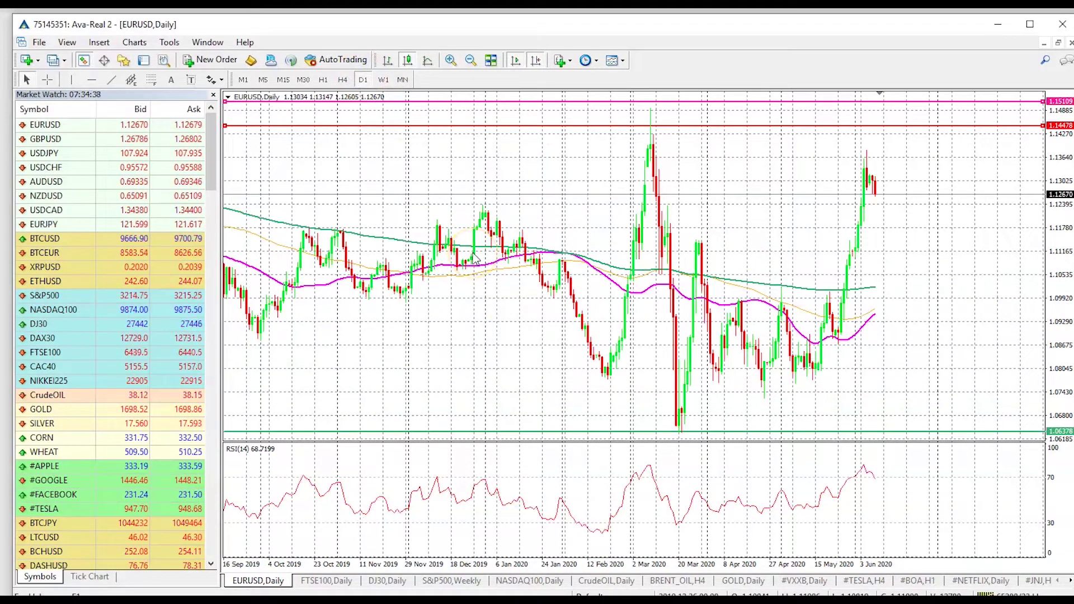
{"action": "left_click", "coordinate": [876, 308]}
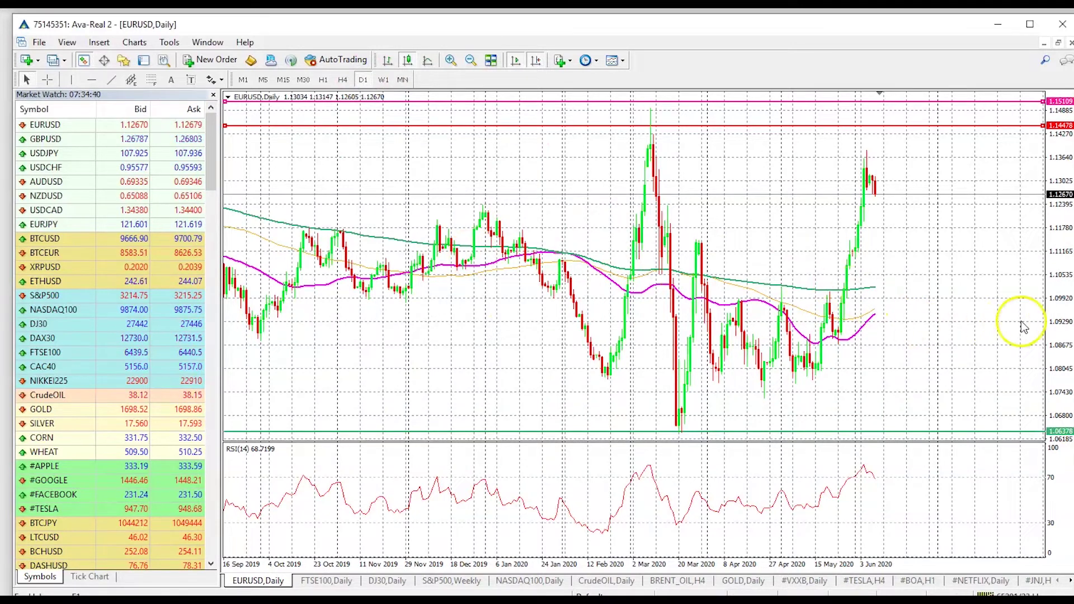
{"action": "left_click", "coordinate": [1056, 308]}
{"action": "left_click_drag", "start_coordinate": [1056, 309], "coordinate": [1063, 339]}
{"action": "left_click", "coordinate": [860, 411]}
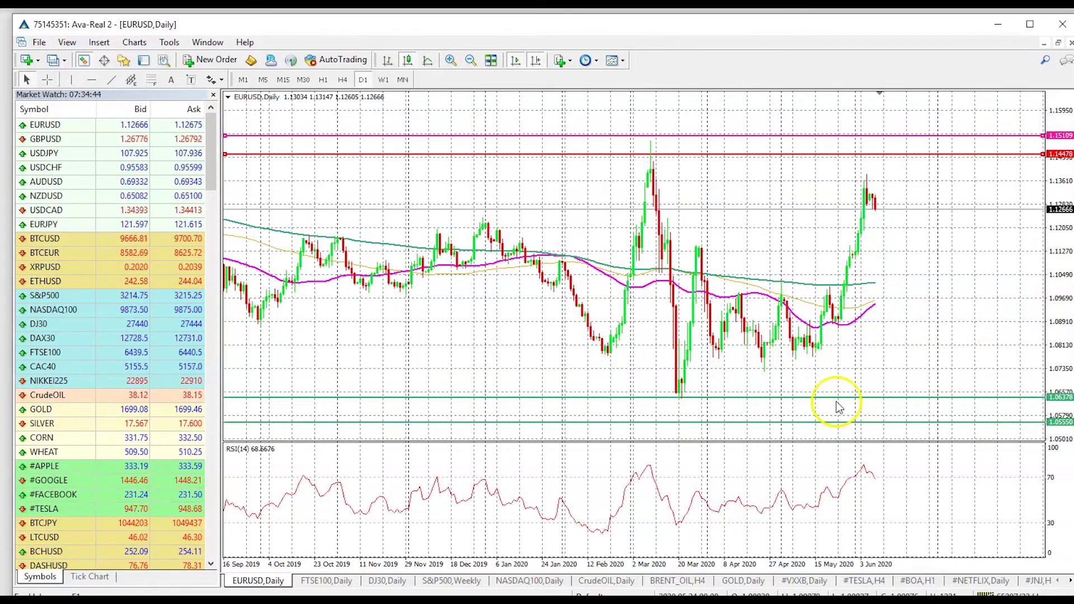
{"action": "double_click", "coordinate": [837, 397]}
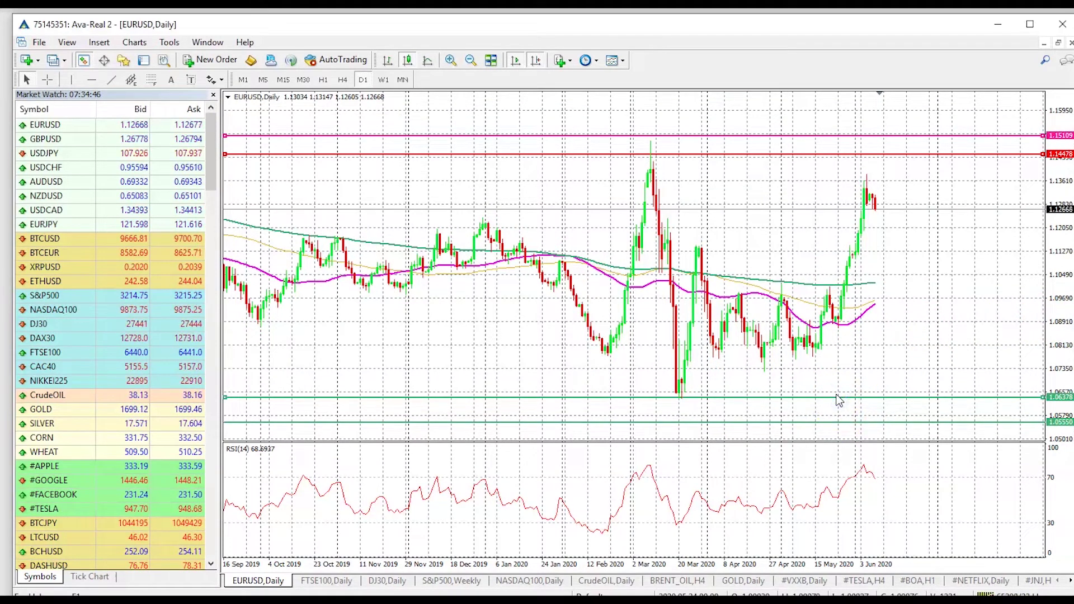
{"action": "left_click_drag", "start_coordinate": [837, 398], "coordinate": [849, 332]}
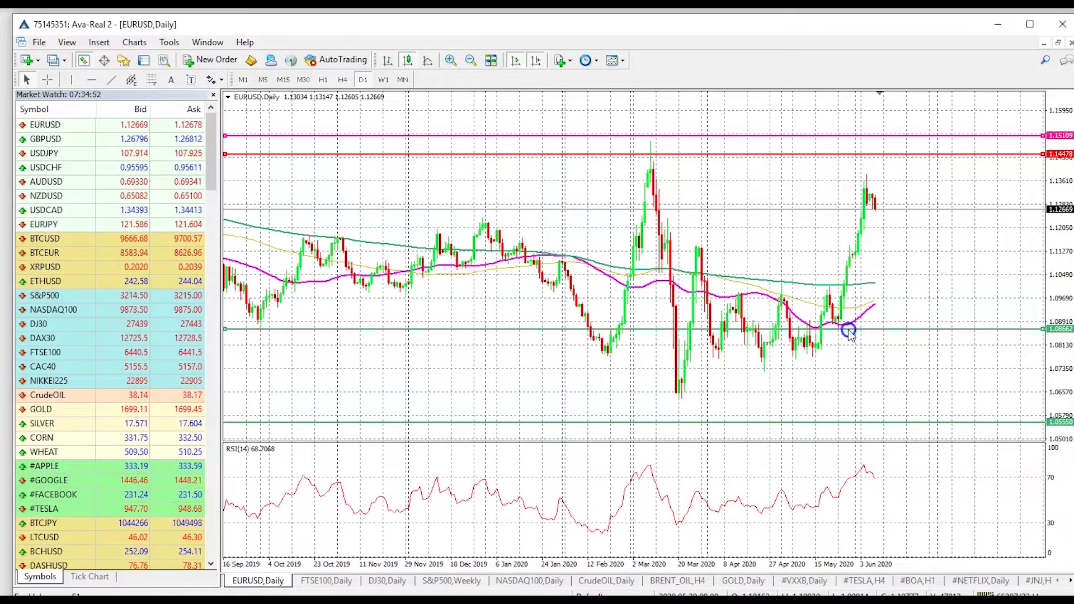
{"action": "left_click_drag", "start_coordinate": [849, 334], "coordinate": [848, 333]}
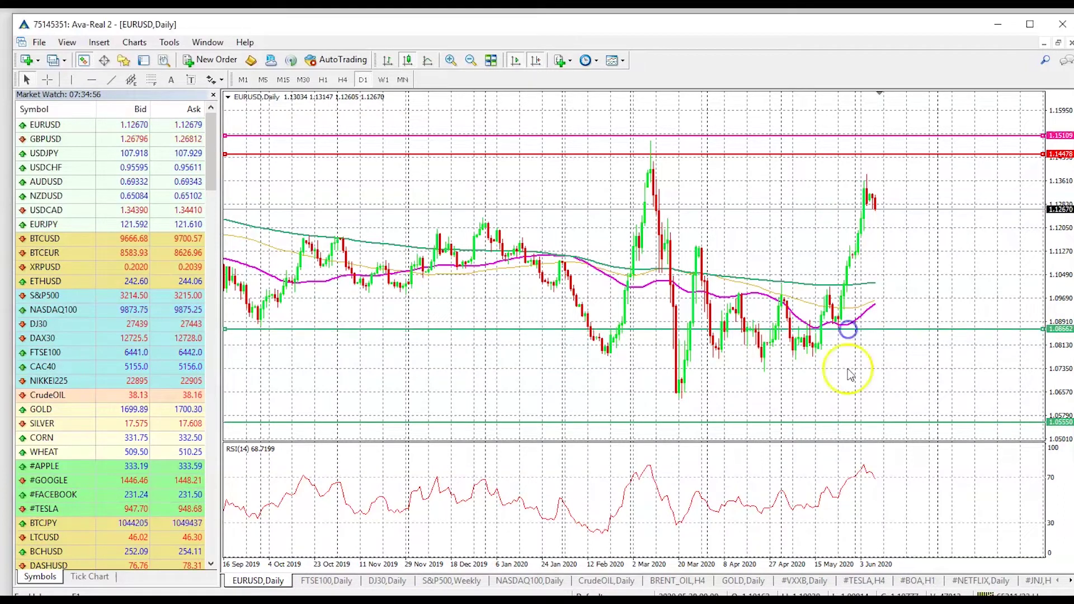
Raise the lowest green line to about 1.10270 at the daily 200-period moving average, and the other green line to about 1.09916
{"action": "left_click_drag", "start_coordinate": [847, 423], "coordinate": [885, 284]}
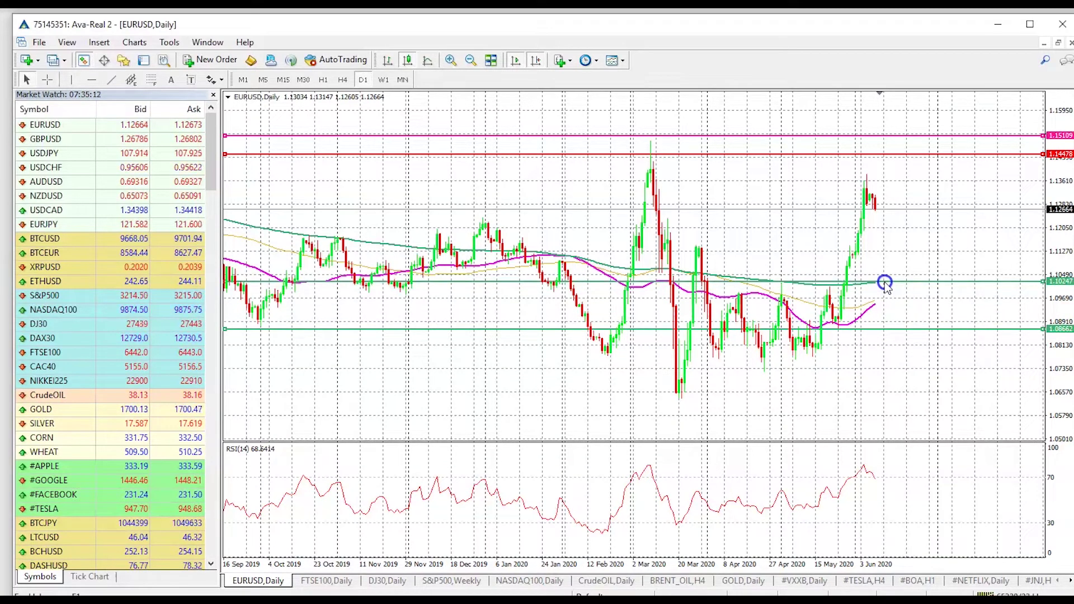
{"action": "left_click_drag", "start_coordinate": [885, 285], "coordinate": [885, 283]}
{"action": "left_click", "coordinate": [887, 342]}
{"action": "left_click_drag", "start_coordinate": [886, 329], "coordinate": [887, 292]}
{"action": "left_click", "coordinate": [842, 296]}
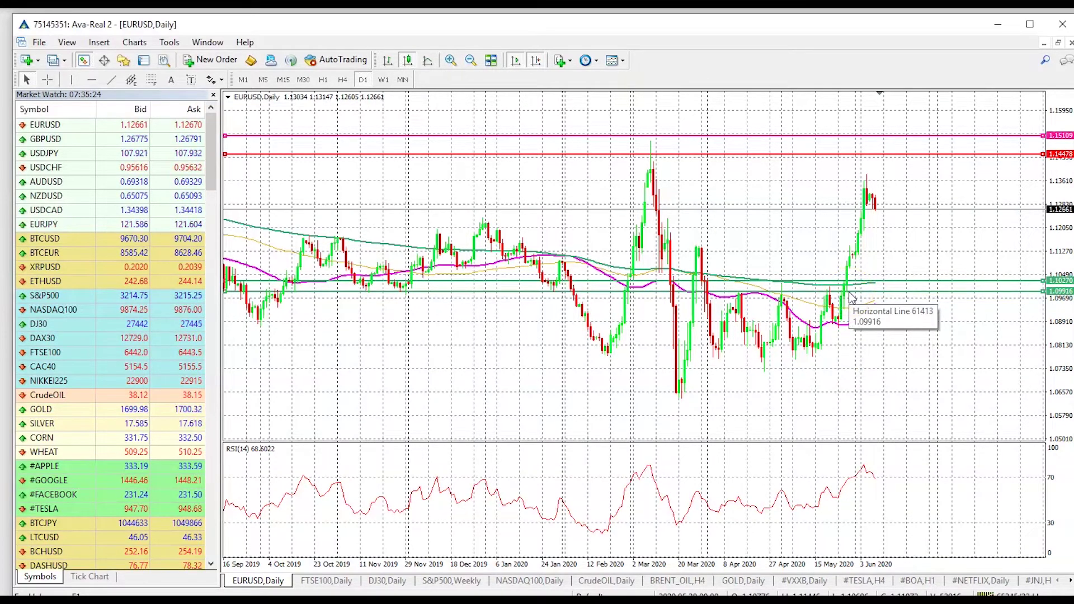
{"action": "left_click", "coordinate": [884, 293]}
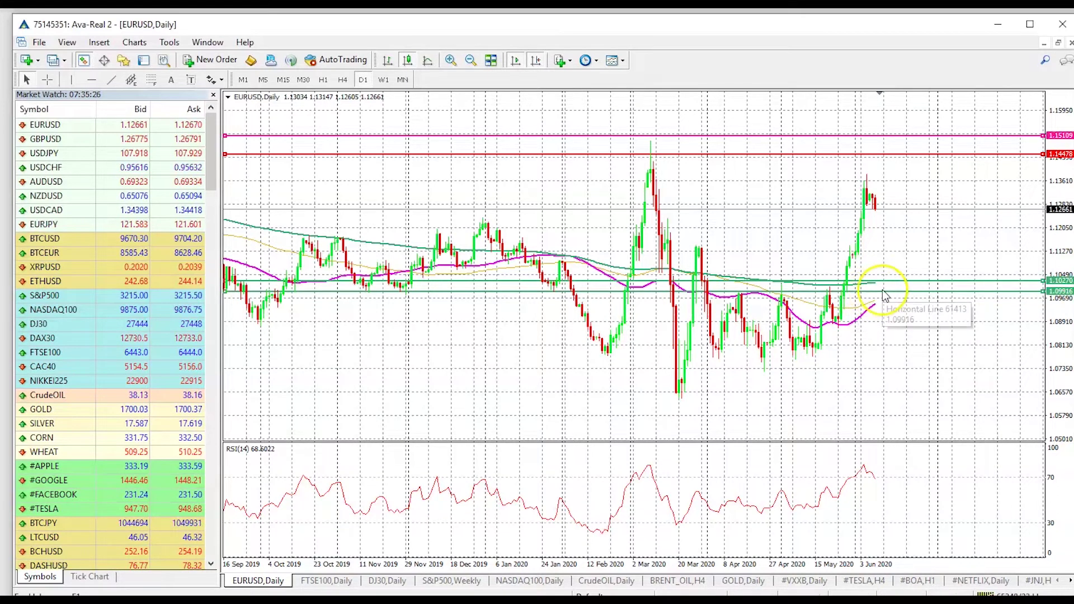
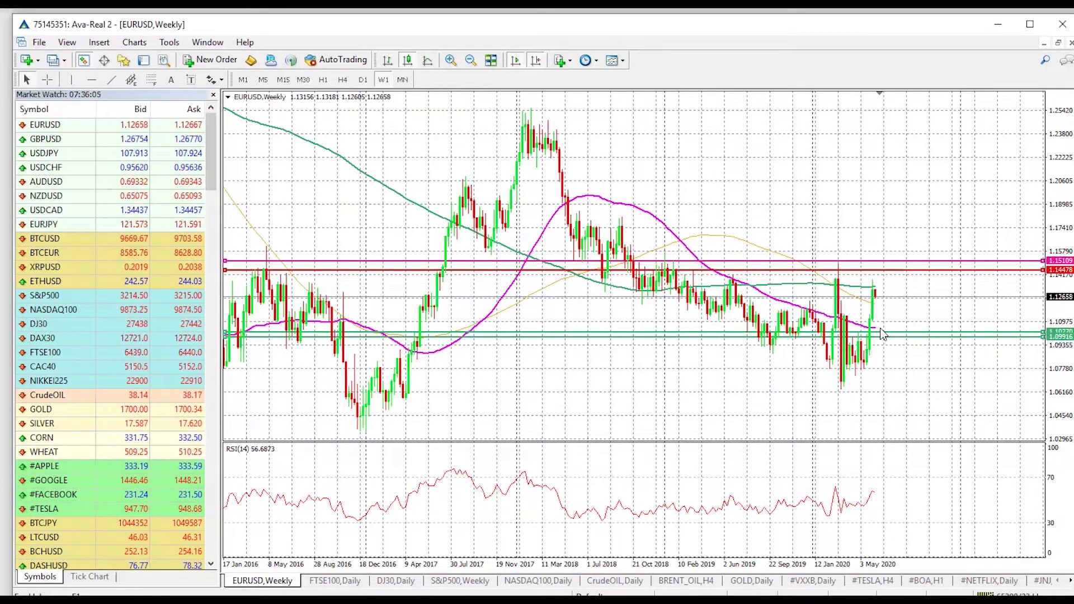
Compare the weekly and daily timeframes and raise the upper green line to about 1.10644 near the weekly 50-period moving average
{"action": "mouse_move", "coordinate": [880, 334]}
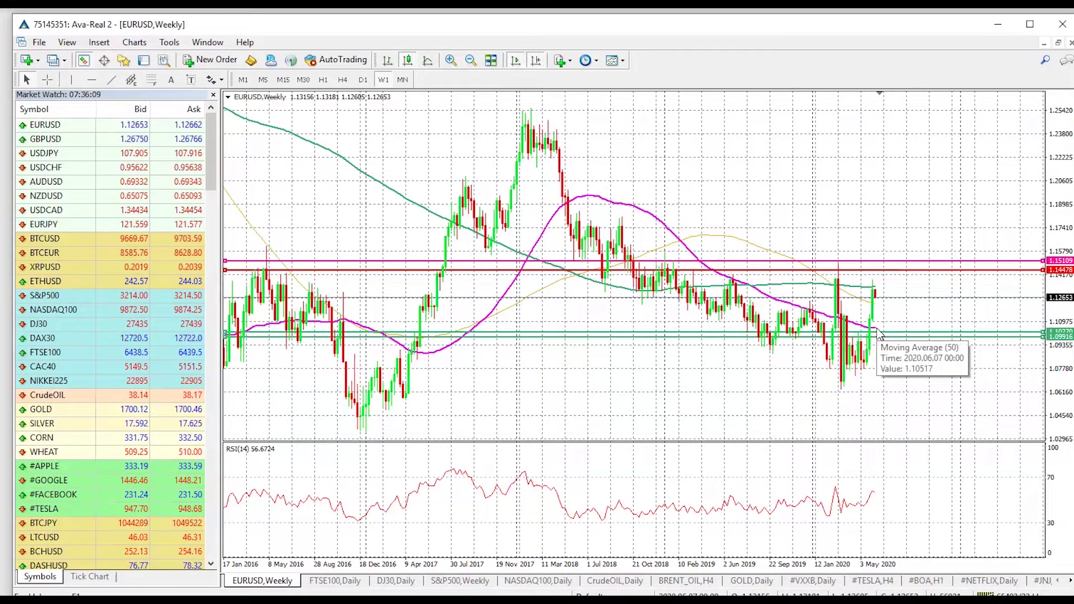
{"action": "left_click", "coordinate": [363, 79]}
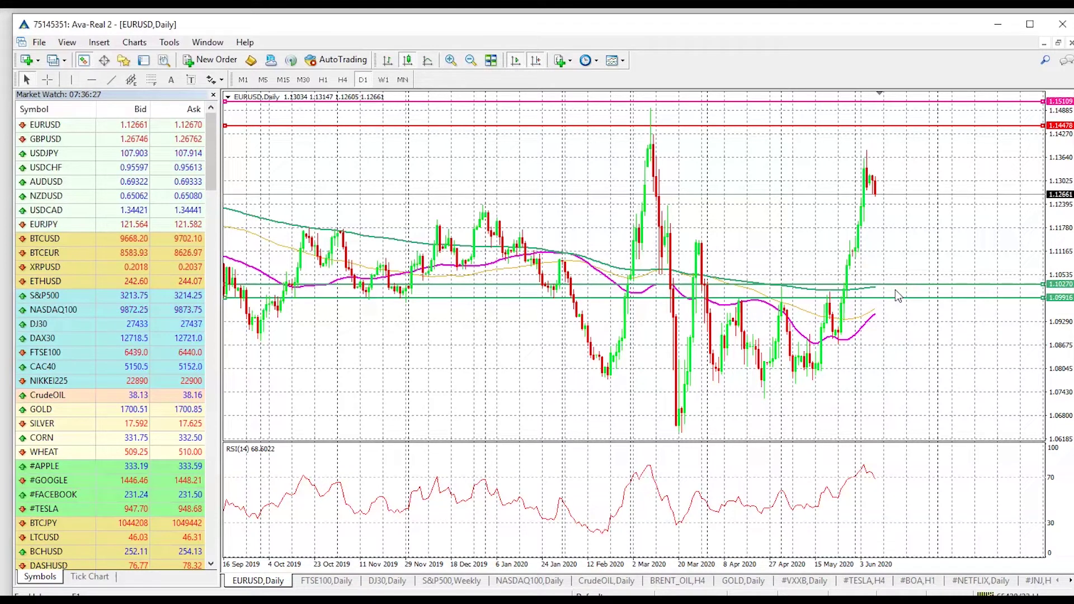
{"action": "left_click", "coordinate": [382, 80]}
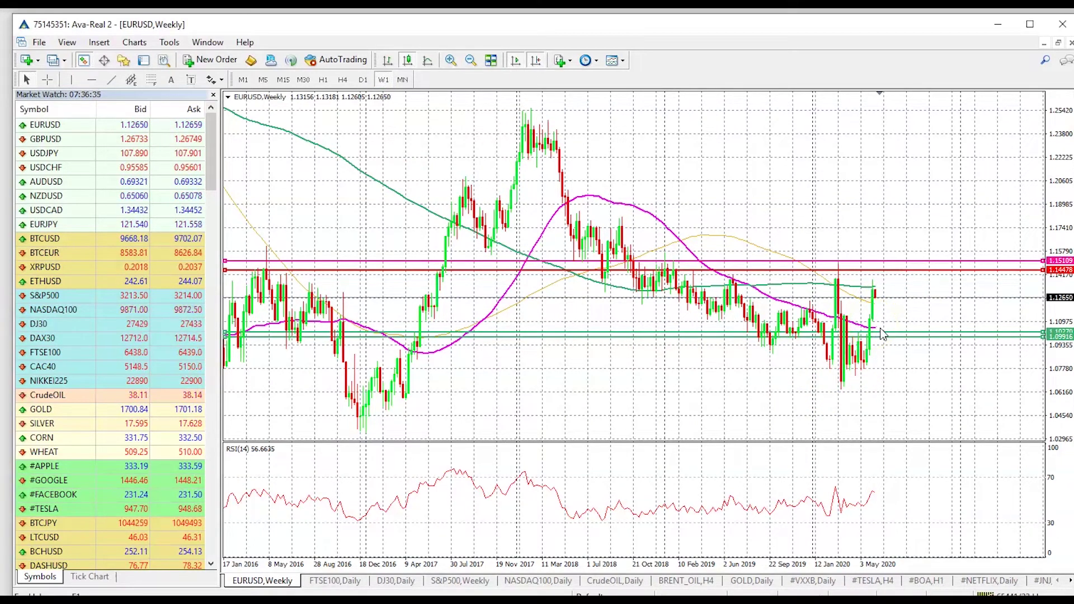
{"action": "mouse_move", "coordinate": [873, 334]}
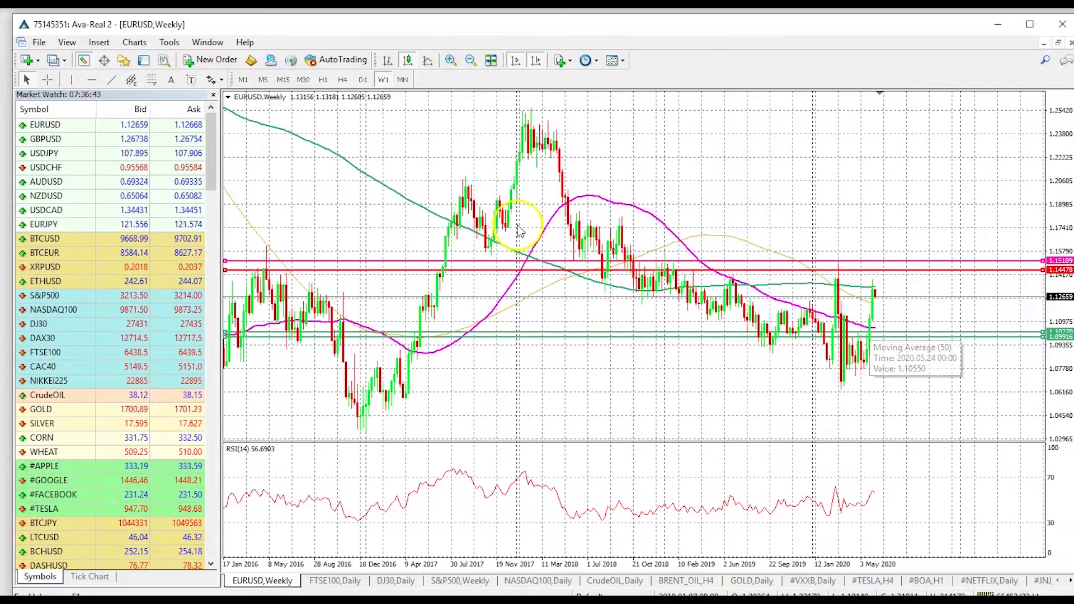
{"action": "left_click", "coordinate": [362, 79]}
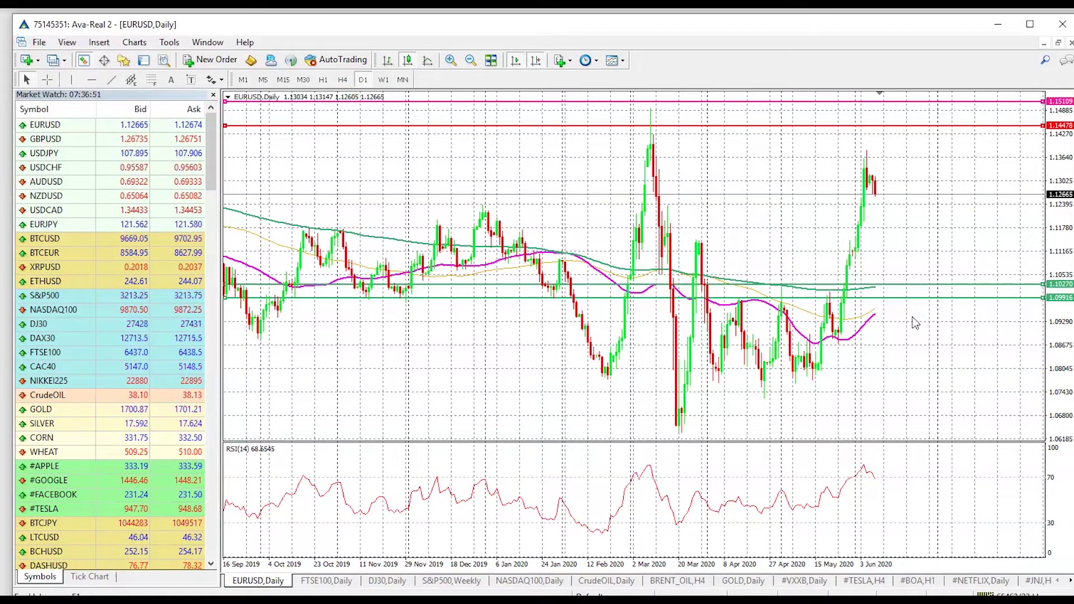
{"action": "left_click", "coordinate": [383, 81]}
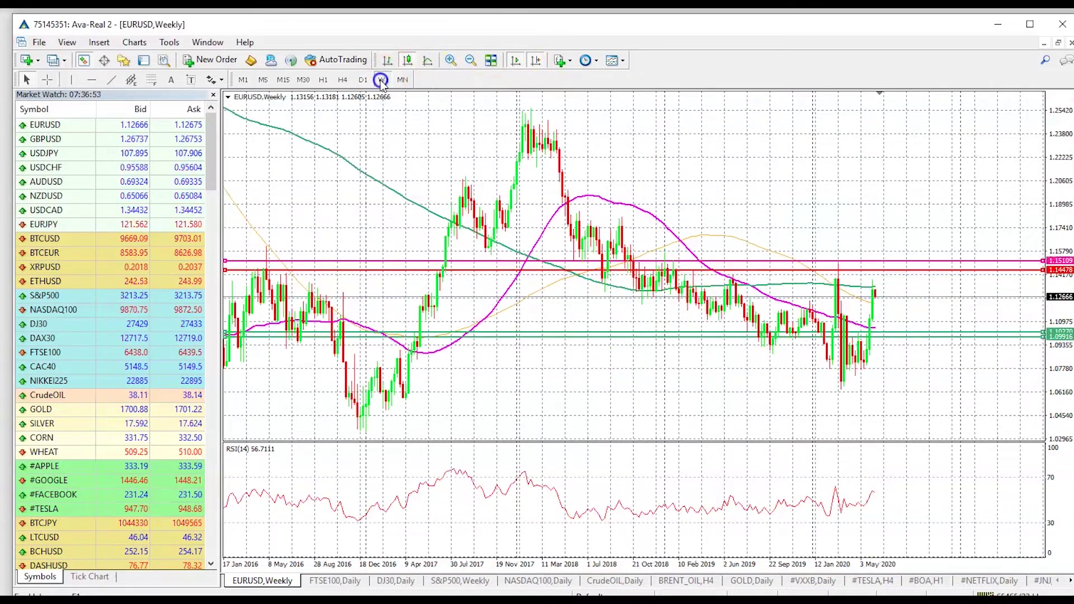
{"action": "left_click", "coordinate": [875, 331]}
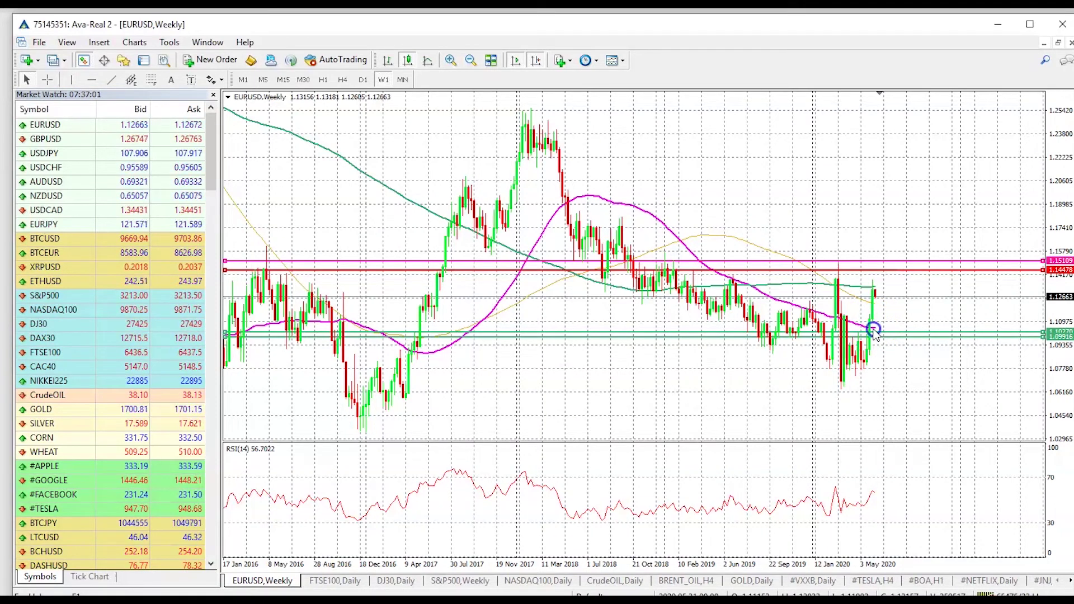
{"action": "left_click_drag", "start_coordinate": [876, 334], "coordinate": [876, 330]}
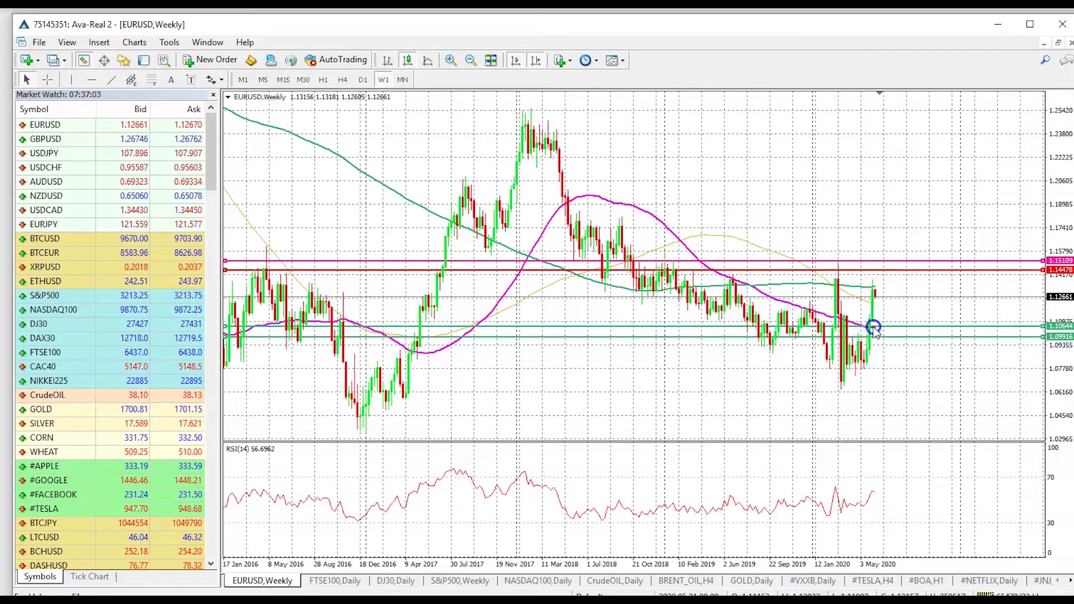
{"action": "left_click", "coordinate": [561, 234]}
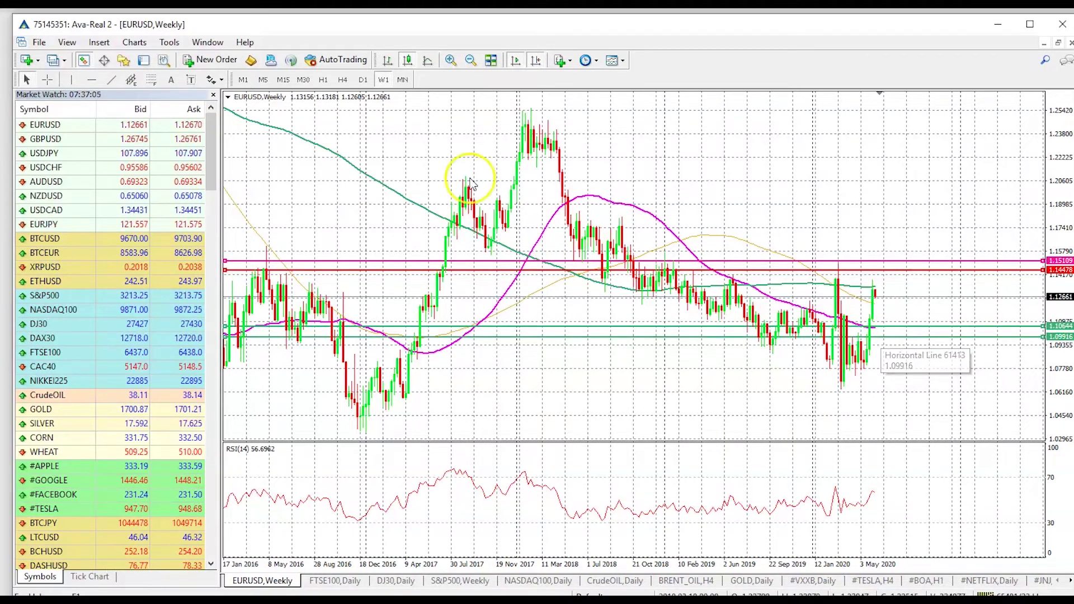
Return EURUSD to the daily timeframe and raise the lower green line to about 1.10088, just below the 200-period moving average
{"action": "left_click", "coordinate": [363, 79]}
{"action": "left_click", "coordinate": [842, 267]}
{"action": "left_click", "coordinate": [920, 272]}
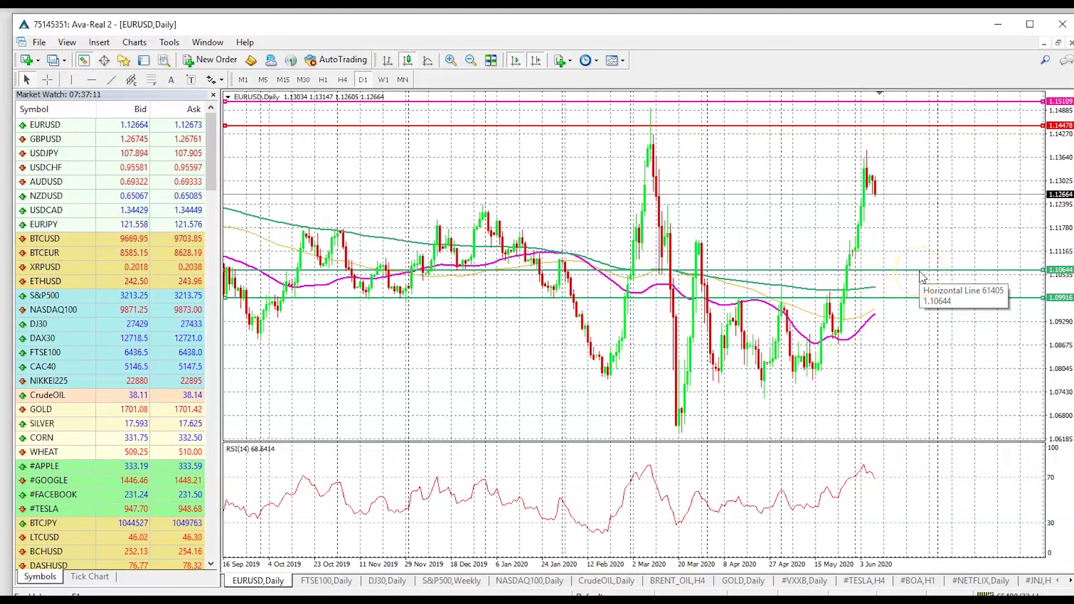
{"action": "left_click", "coordinate": [877, 313]}
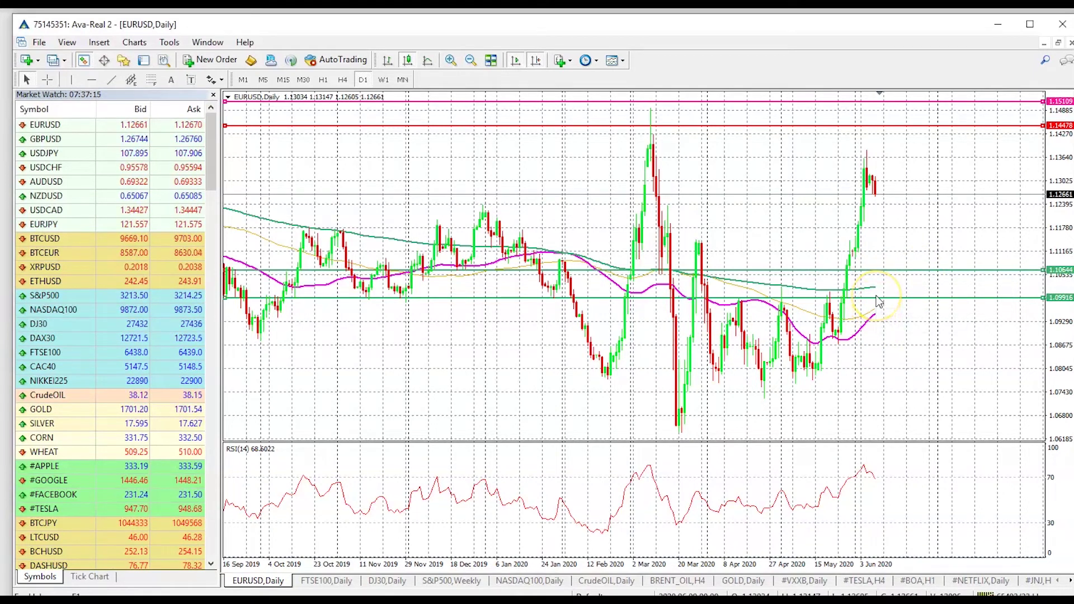
{"action": "left_click", "coordinate": [876, 297]}
{"action": "left_click_drag", "start_coordinate": [876, 297], "coordinate": [876, 293]}
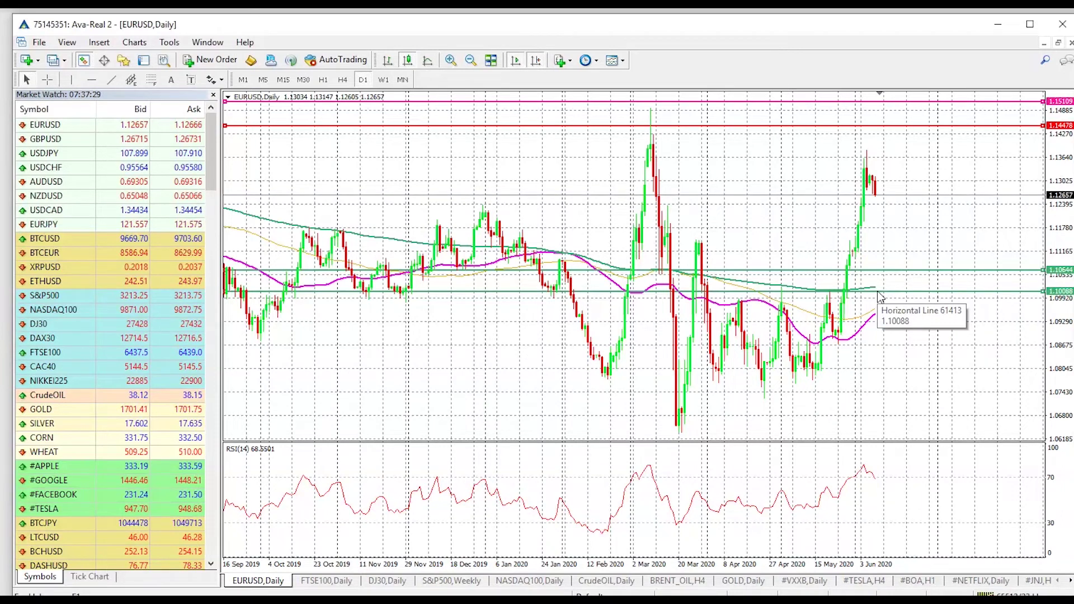
Check the two green lines against the 50-period moving average on the weekly EURUSD chart and the 200-period one on the daily chart
{"action": "left_click", "coordinate": [385, 80]}
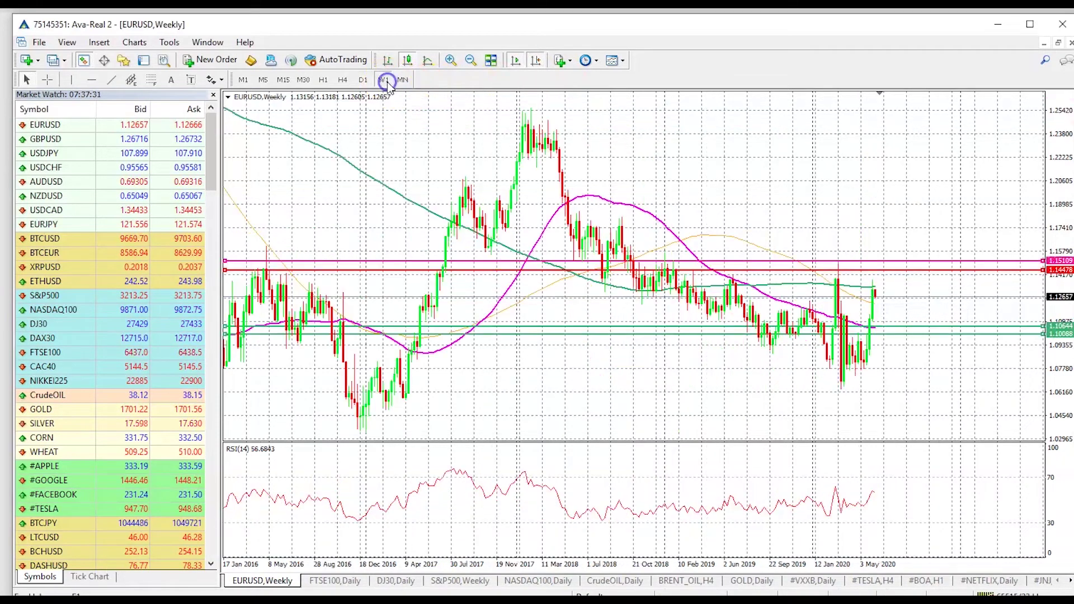
{"action": "mouse_move", "coordinate": [871, 335]}
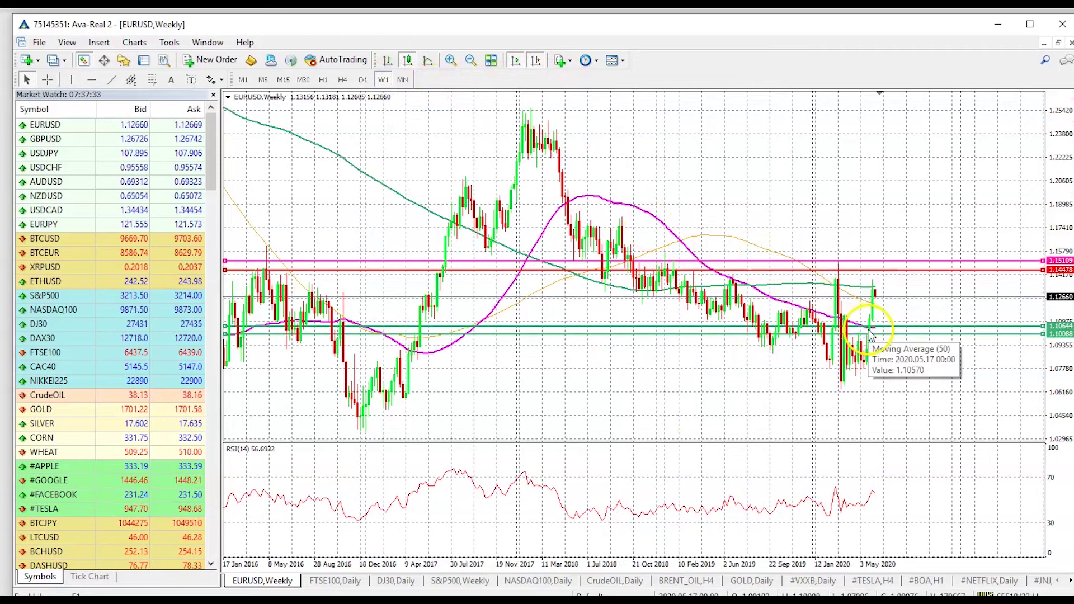
{"action": "left_click", "coordinate": [363, 80]}
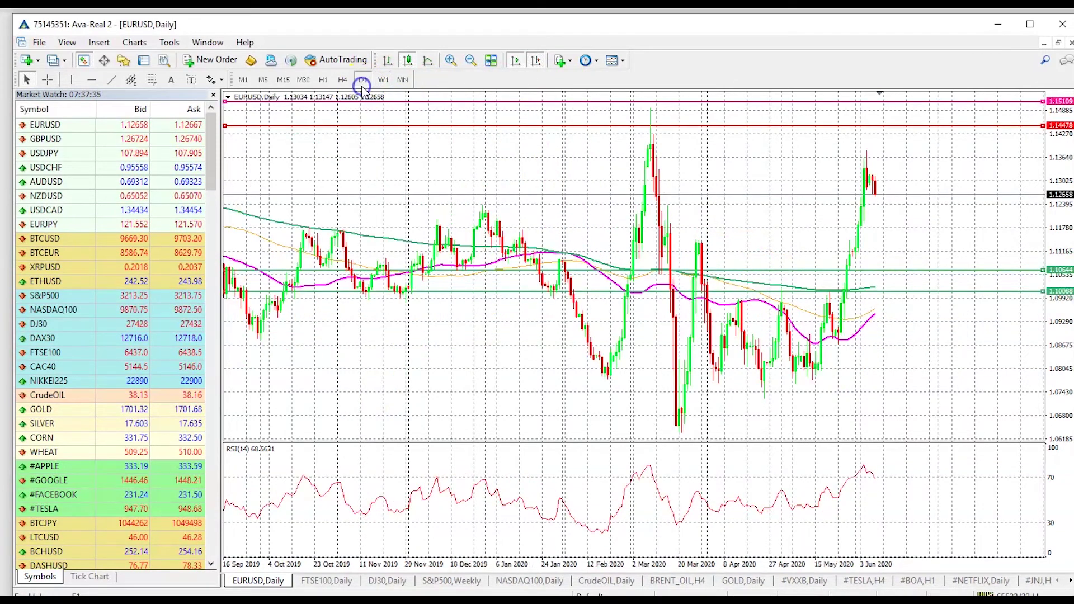
{"action": "mouse_move", "coordinate": [867, 297]}
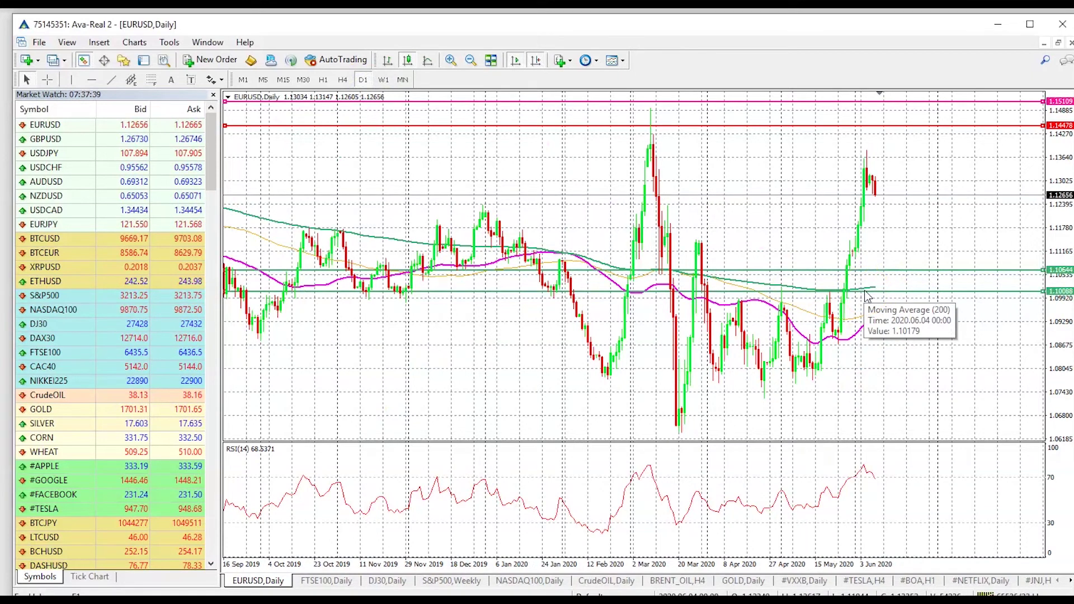
{"action": "mouse_move", "coordinate": [956, 297]}
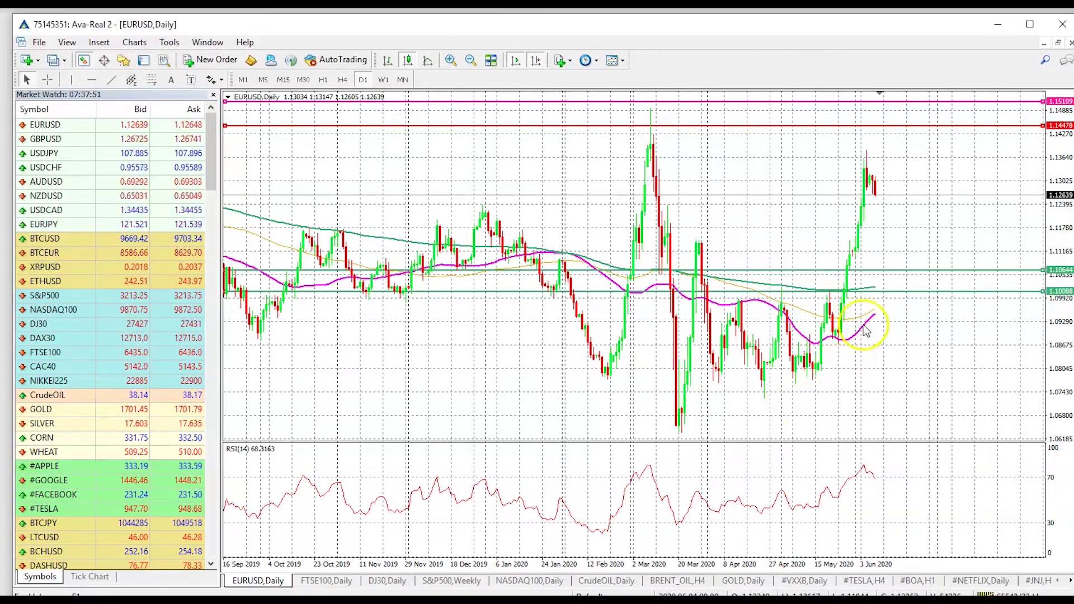
{"action": "mouse_move", "coordinate": [874, 322]}
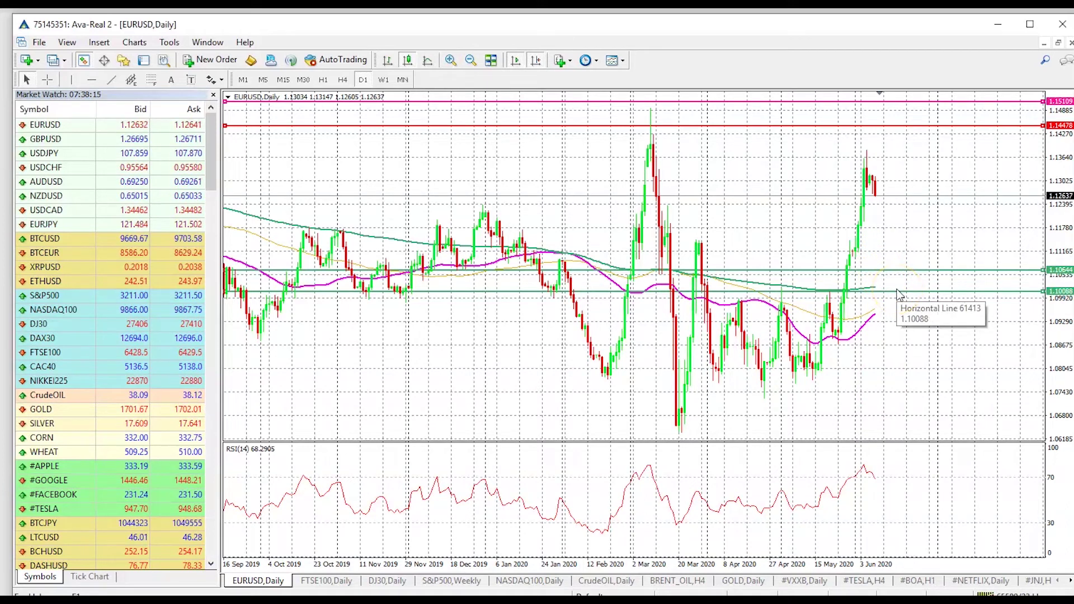
{"action": "left_click", "coordinate": [882, 329]}
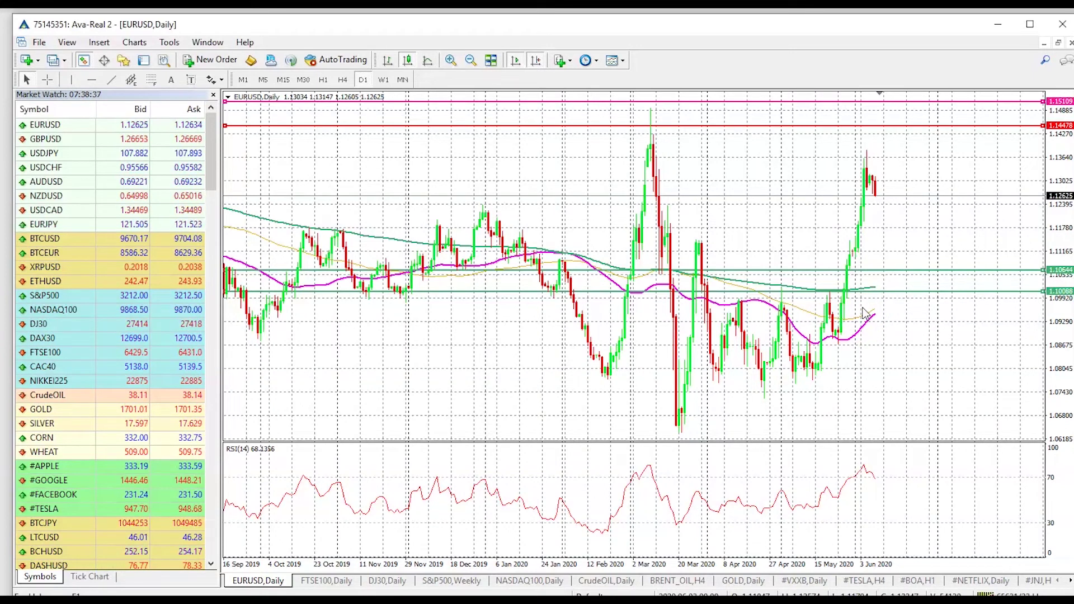
{"action": "left_click", "coordinate": [874, 149]}
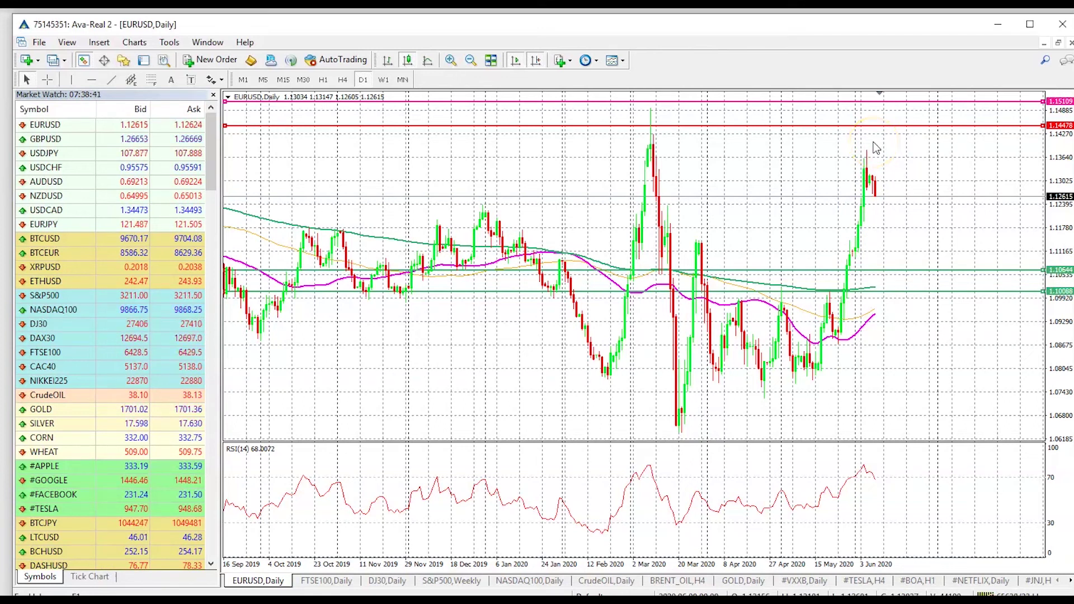
{"action": "left_click", "coordinate": [713, 130]}
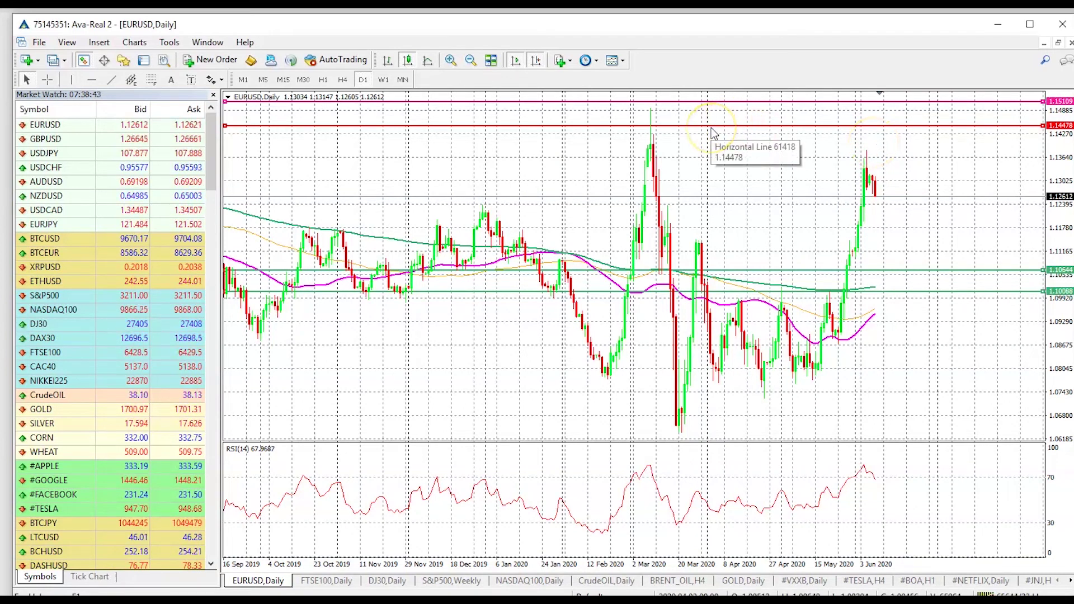
{"action": "left_click", "coordinate": [929, 354]}
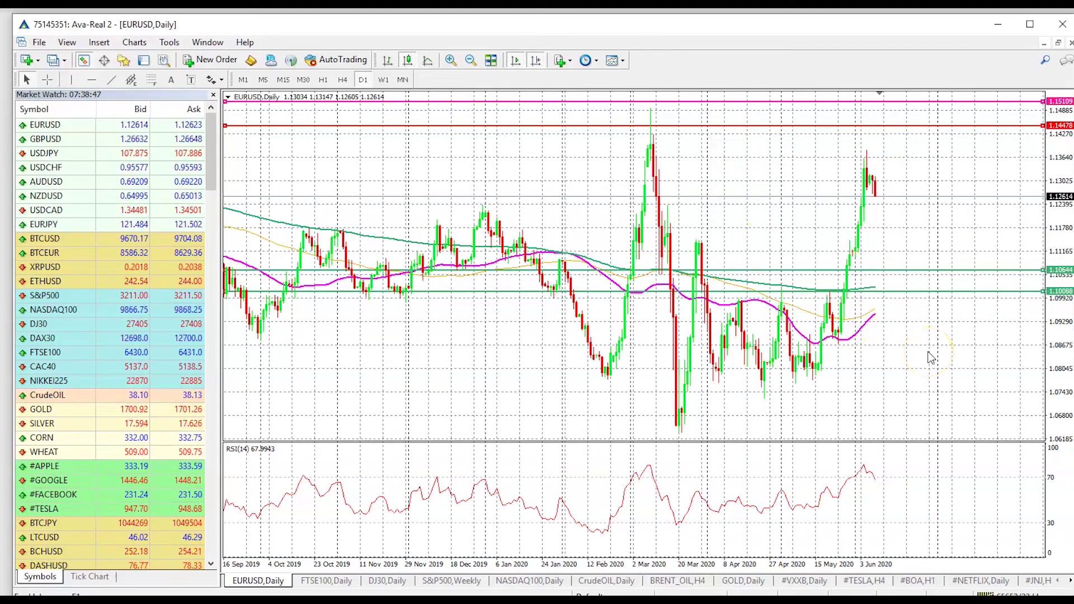